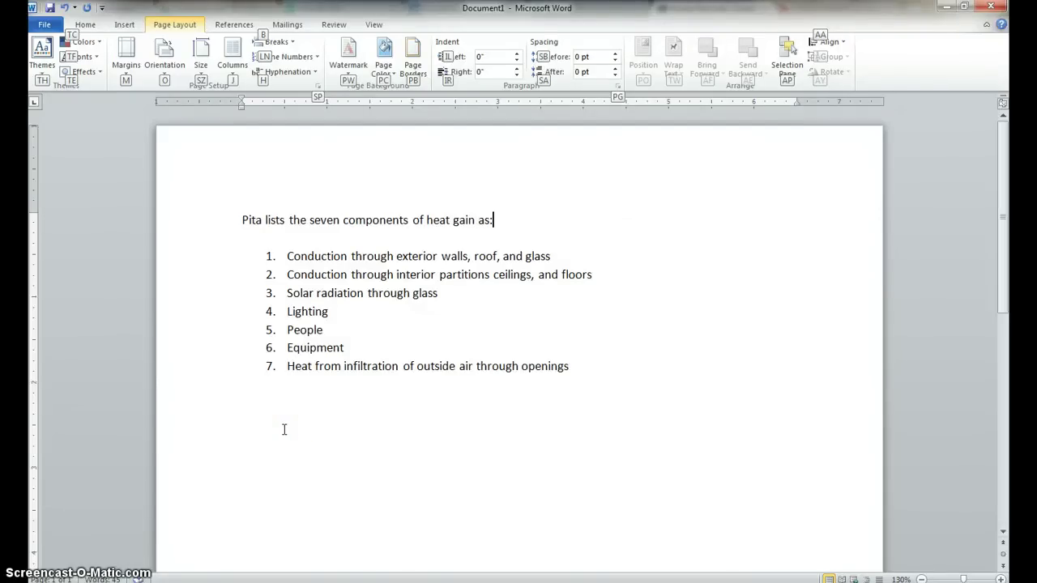
# Show the Home tab formatting commands and click into the heat-gain list text
pyautogui.click(85, 24)
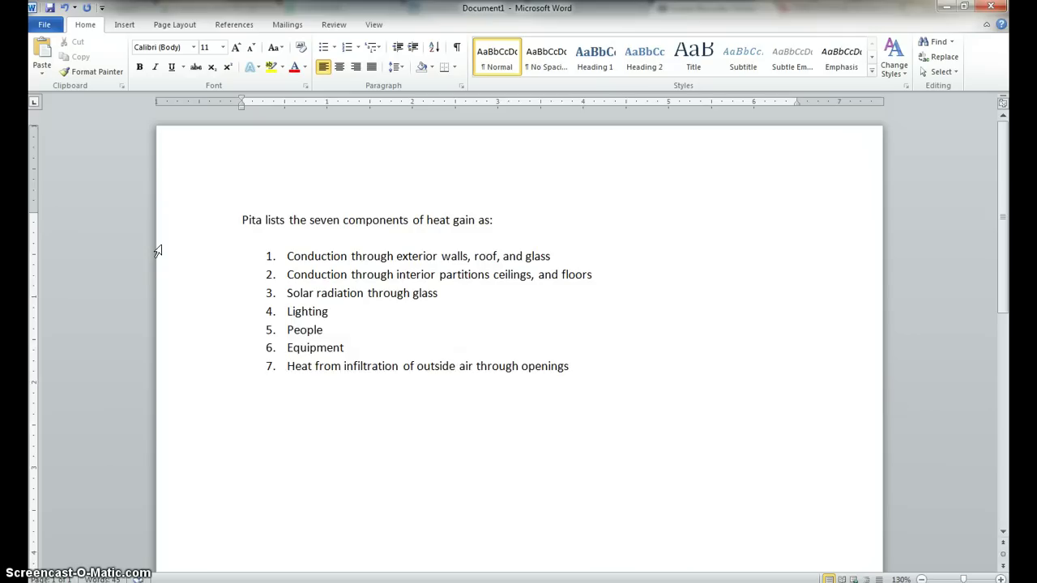
pyautogui.click(250, 220)
pyautogui.click(267, 260)
pyautogui.click(255, 220)
pyautogui.click(369, 507)
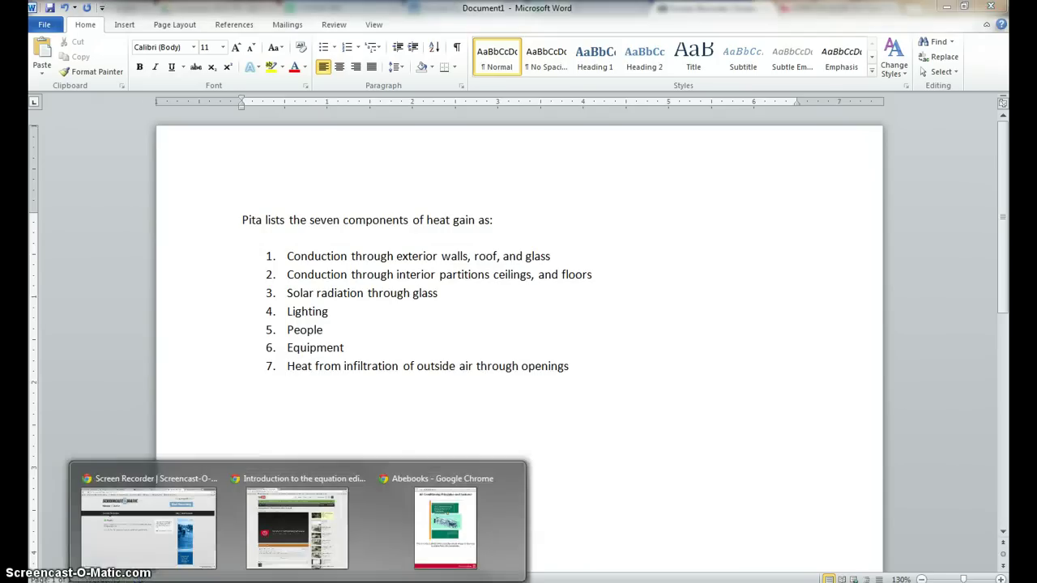
pyautogui.click(426, 523)
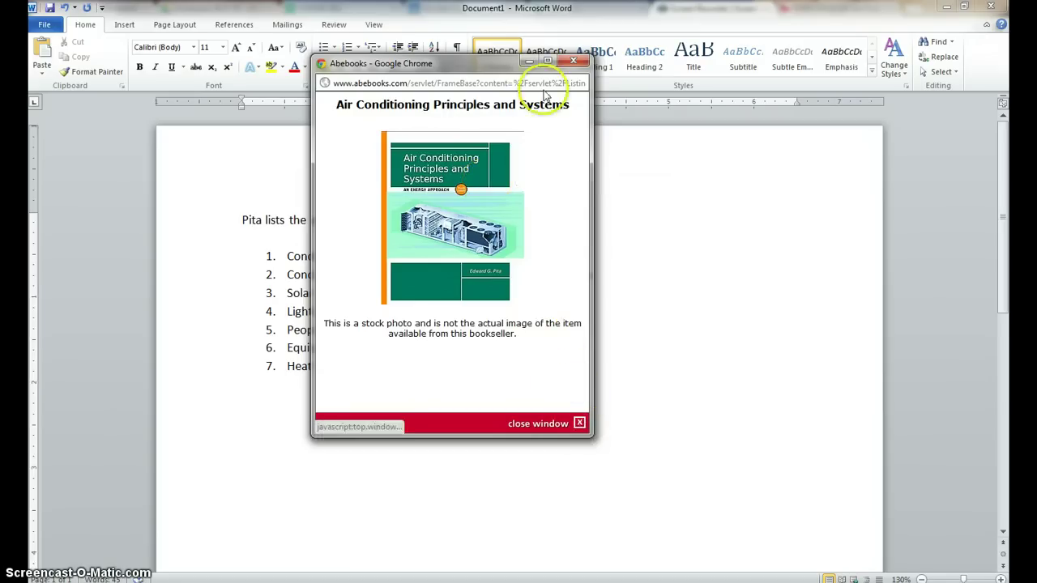
pyautogui.click(529, 62)
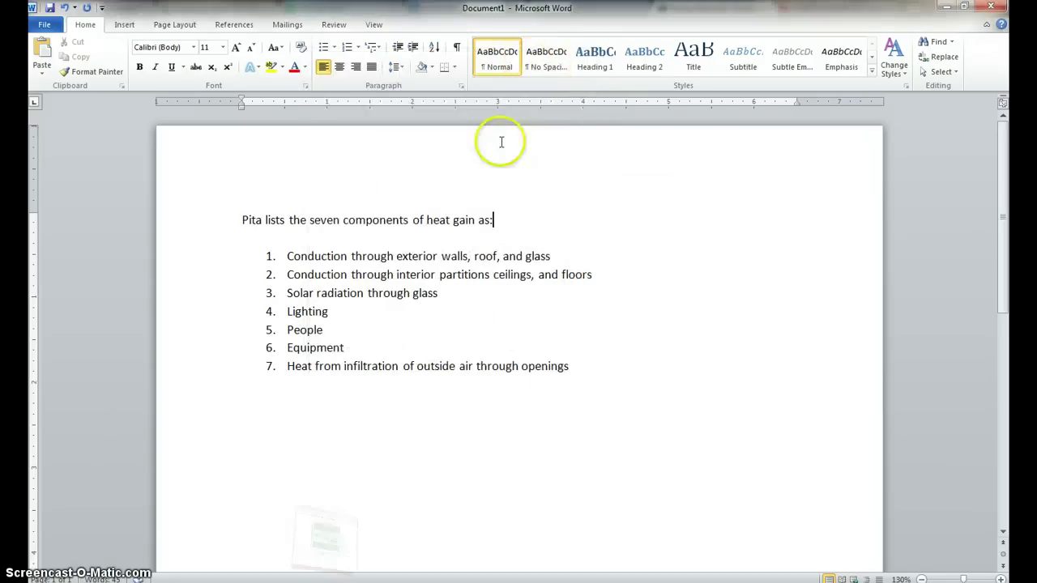
# Put the cursor after 'heat gain as:' and open Insert Citation on the References tab
pyautogui.click(235, 24)
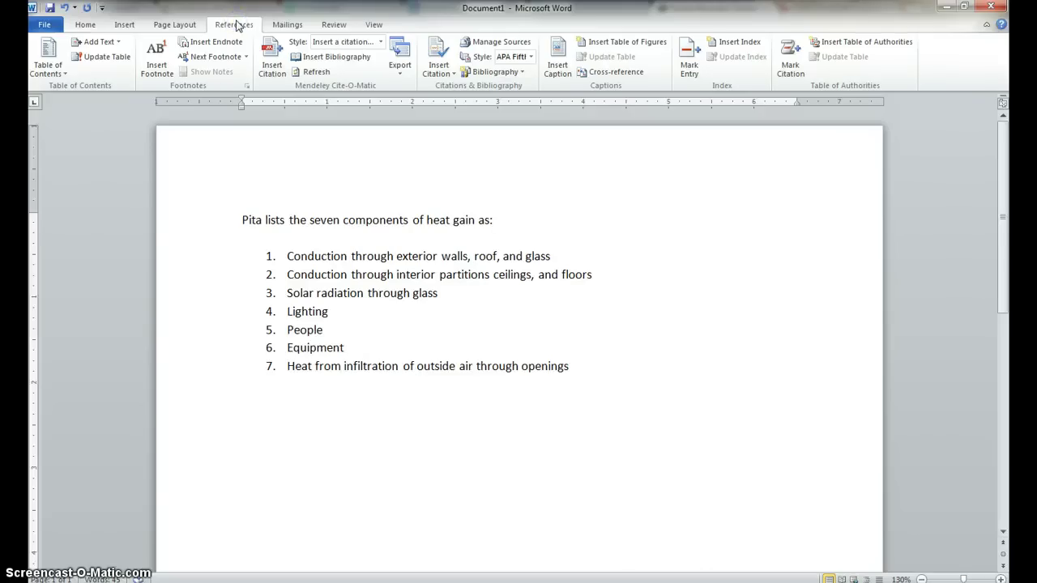
pyautogui.click(545, 184)
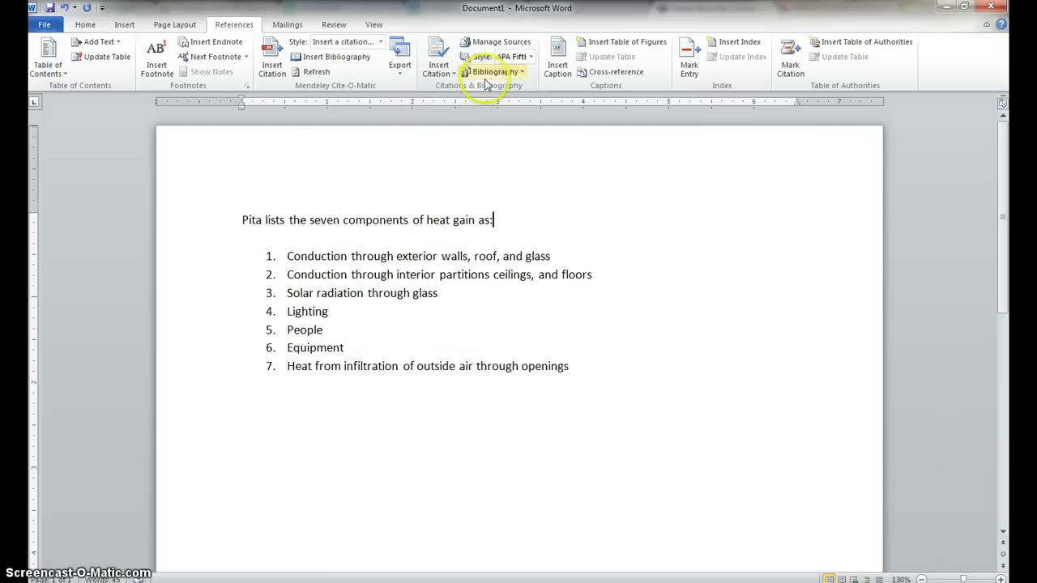
pyautogui.click(441, 57)
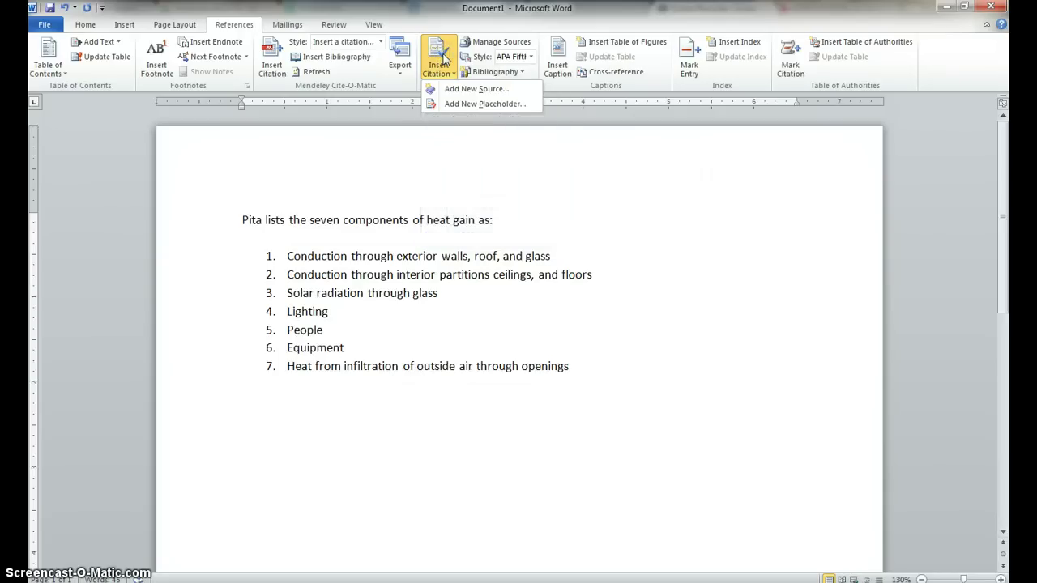
# Add a new Book source with the author 'Pita, Edward G'
pyautogui.click(469, 90)
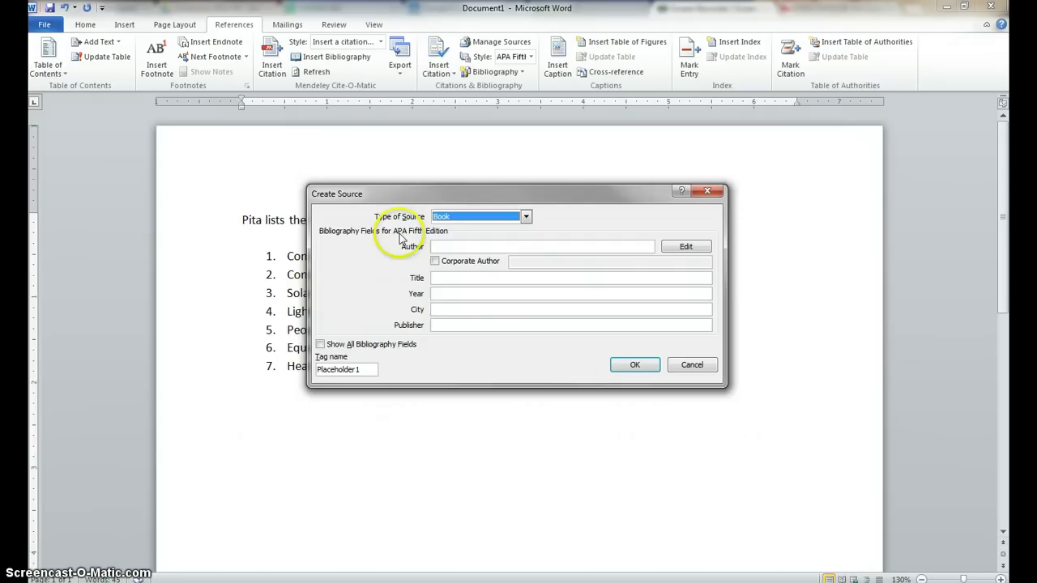
pyautogui.click(440, 242)
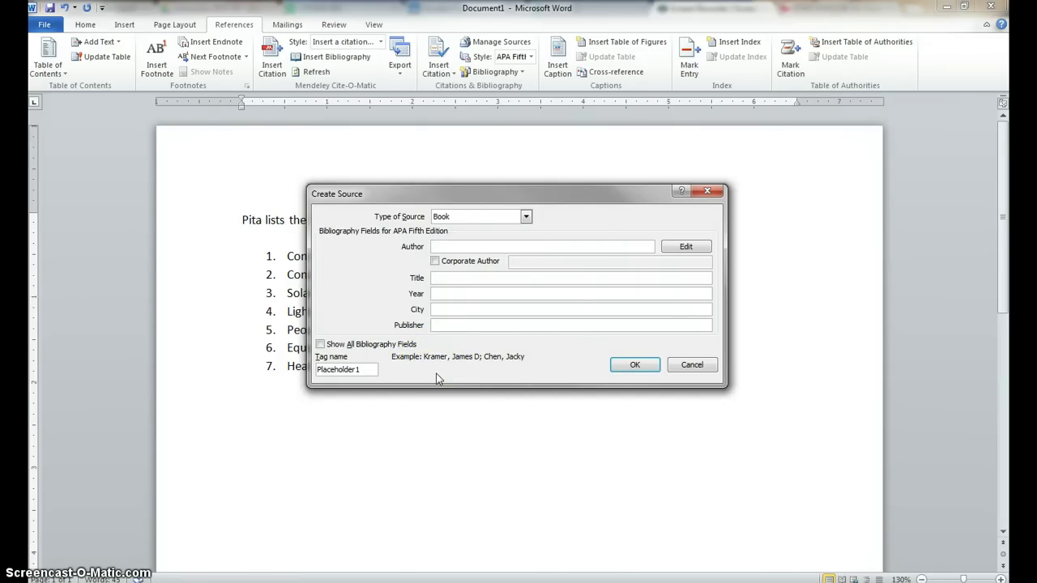
pyautogui.write('Pita, Edward G')
# Enter title 'Air Conditioning Principles and Systems', year 2002, city London, publisher Prentice Hall International
pyautogui.click(449, 278)
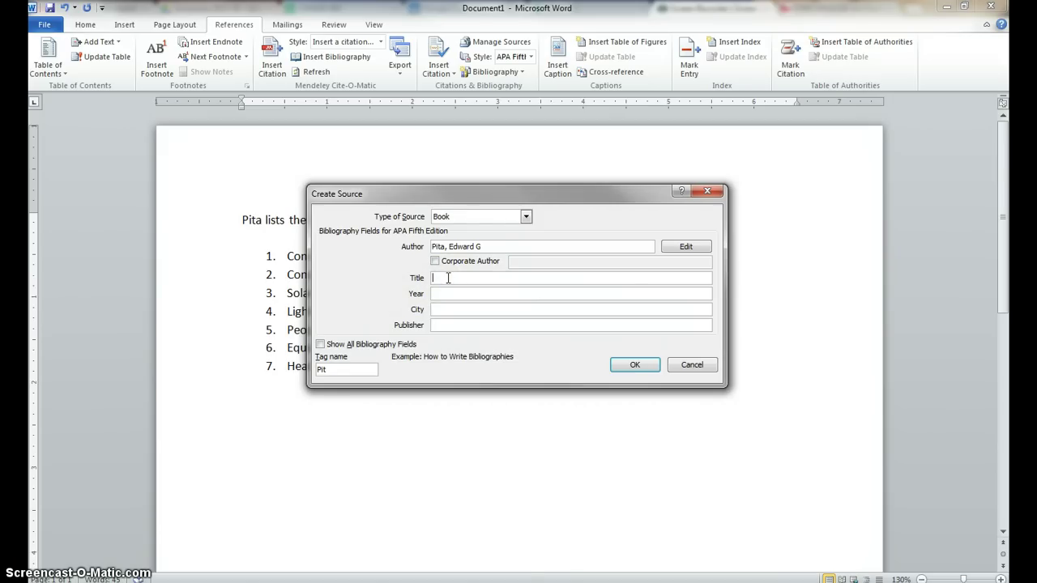
pyautogui.write('Air Conditioning Principles an')
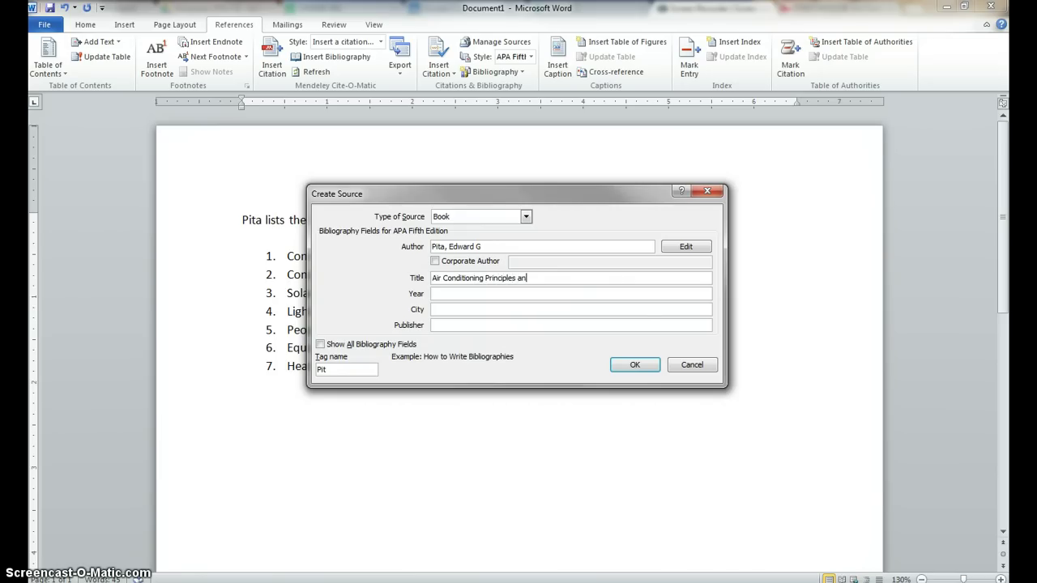
pyautogui.write('d Systems')
pyautogui.press('Tab')
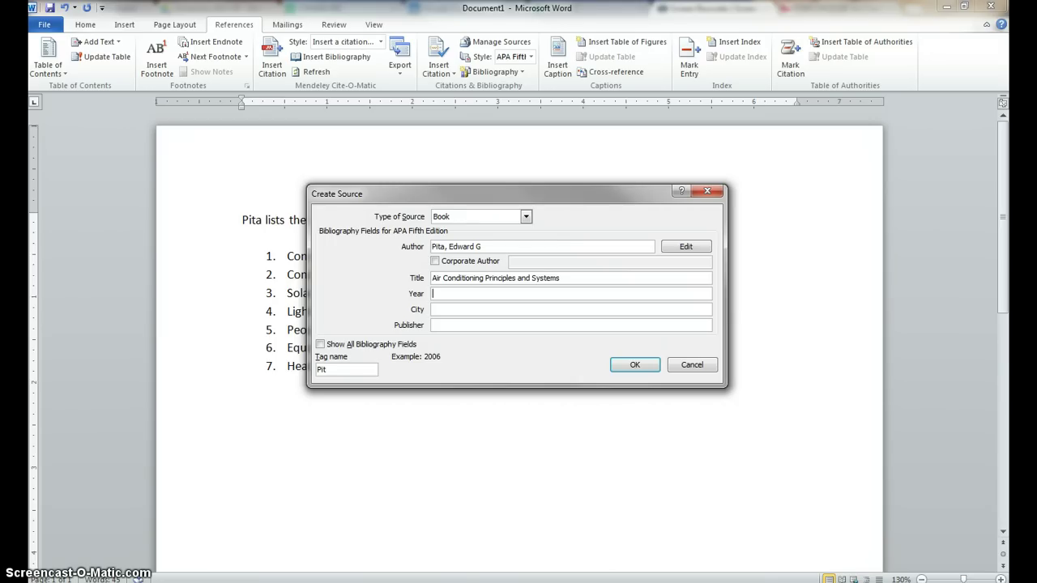
pyautogui.write('2002')
pyautogui.press('Tab')
pyautogui.write('London')
pyautogui.click(433, 324)
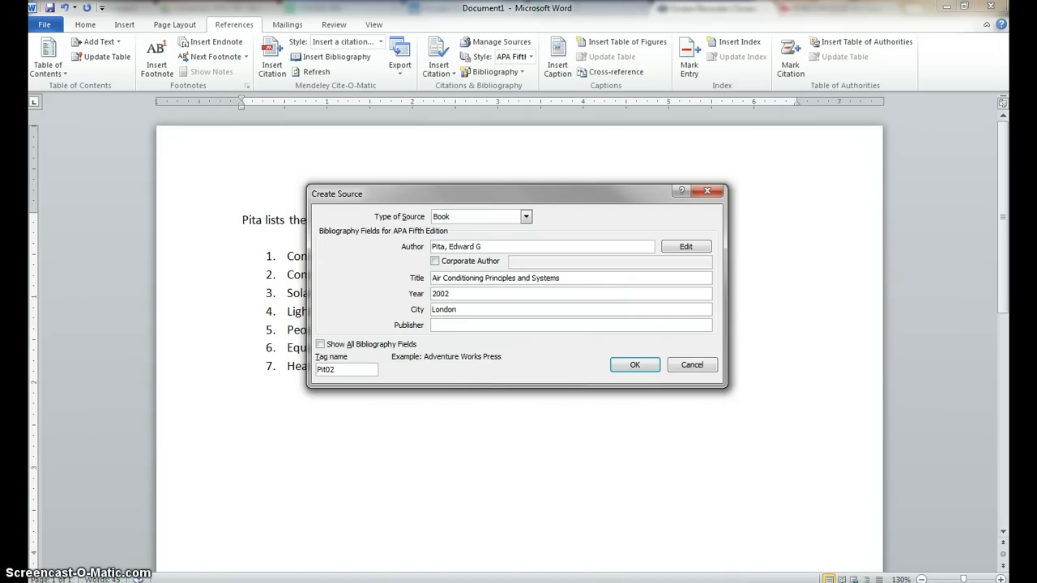
pyautogui.write('Prentice Hall International')
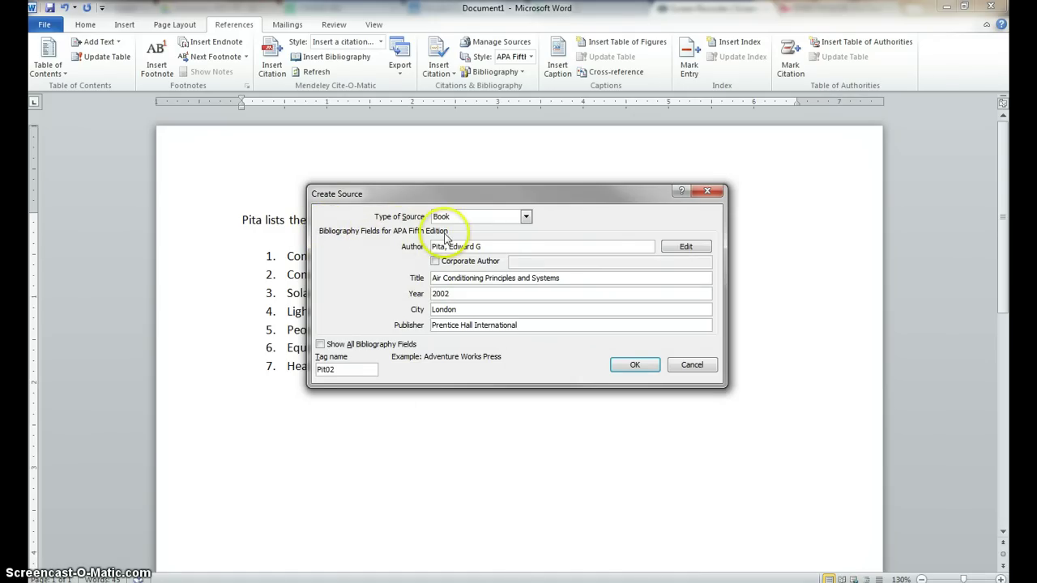
# Turn on Show All Bibliography Fields and scroll through the expanded field list
pyautogui.click(320, 345)
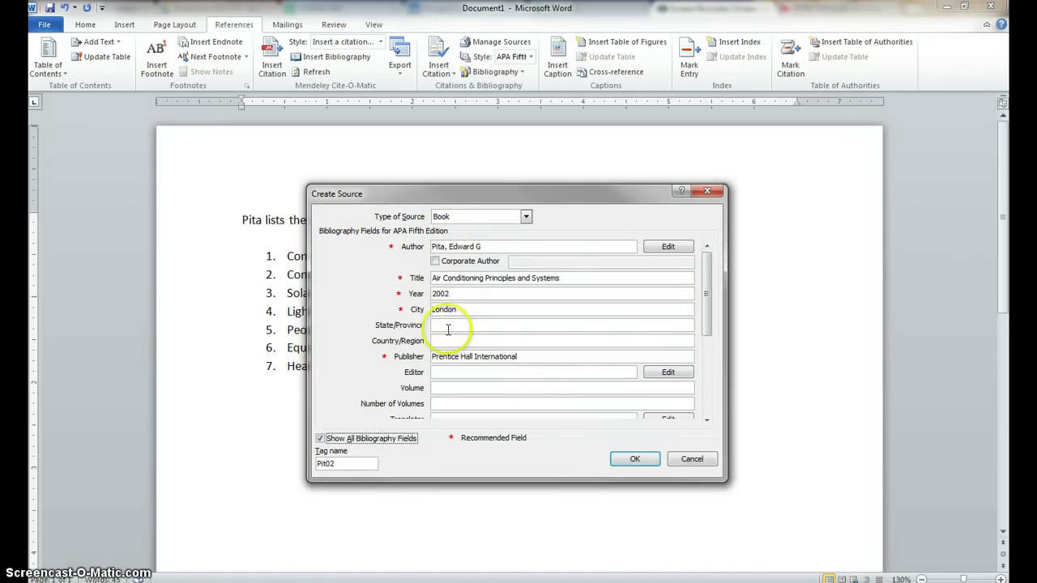
pyautogui.moveTo(706, 294); pyautogui.dragTo(706, 387)
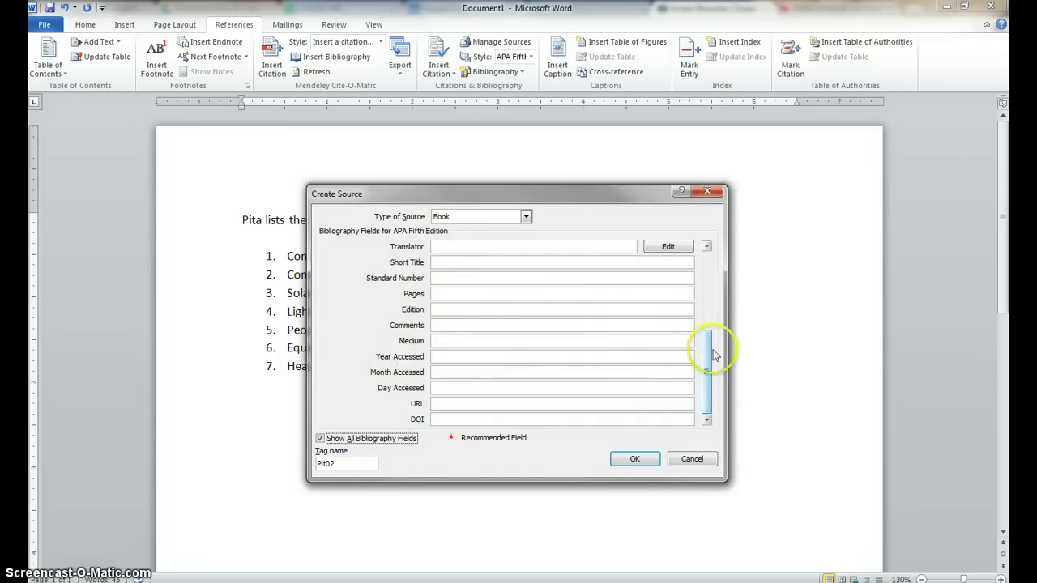
pyautogui.moveTo(713, 343); pyautogui.dragTo(707, 241)
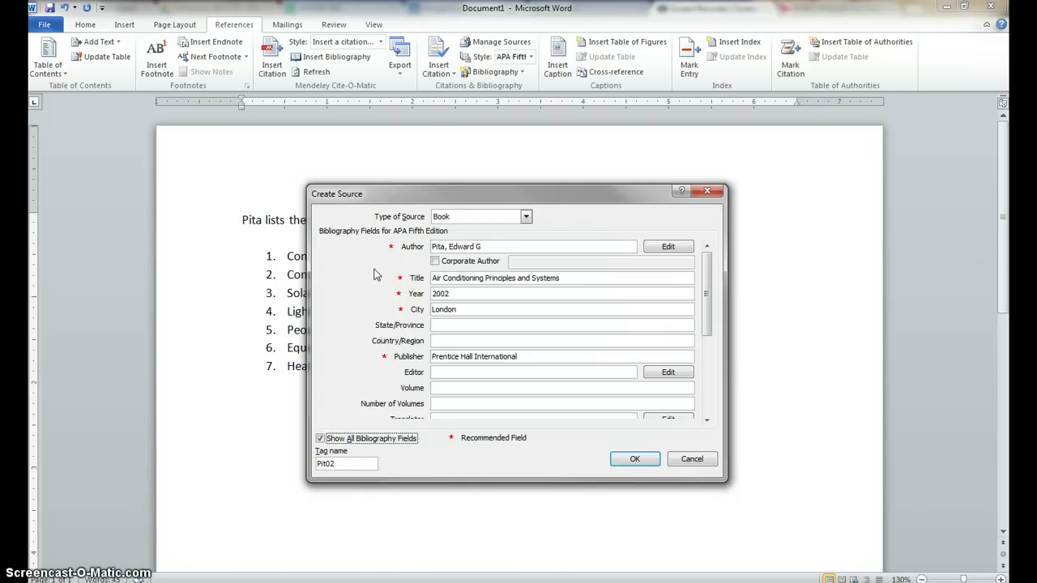
pyautogui.moveTo(375, 276)
pyautogui.mouseDown()
pyautogui.moveTo(356, 336)
pyautogui.moveTo(414, 321)
pyautogui.moveTo(362, 327)
pyautogui.mouseUp()
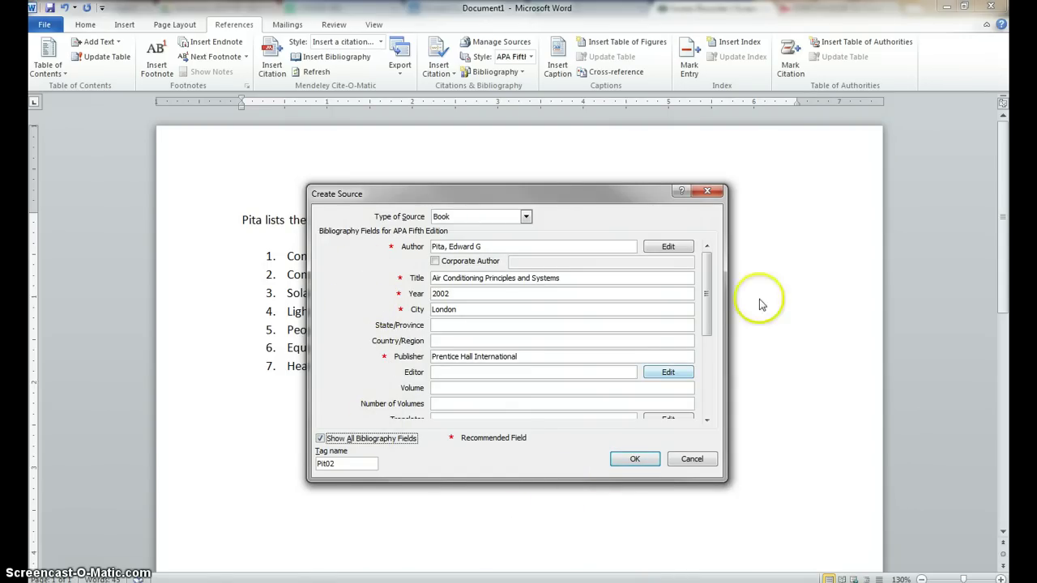
pyautogui.moveTo(711, 277); pyautogui.dragTo(711, 357)
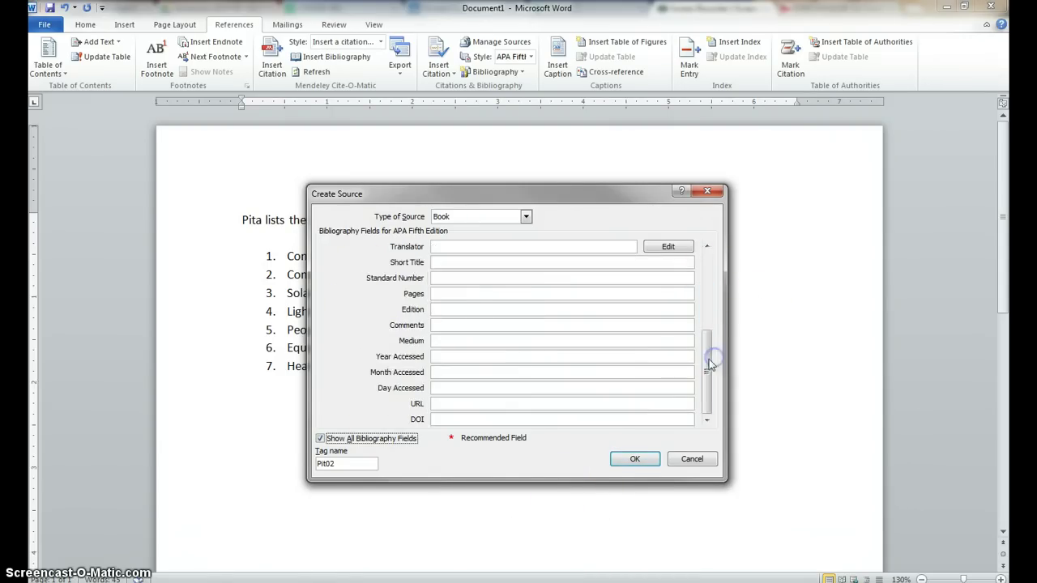
# Confirm the source to insert (Pita, 2002), then place the cursor on the empty line below the list
pyautogui.click(635, 459)
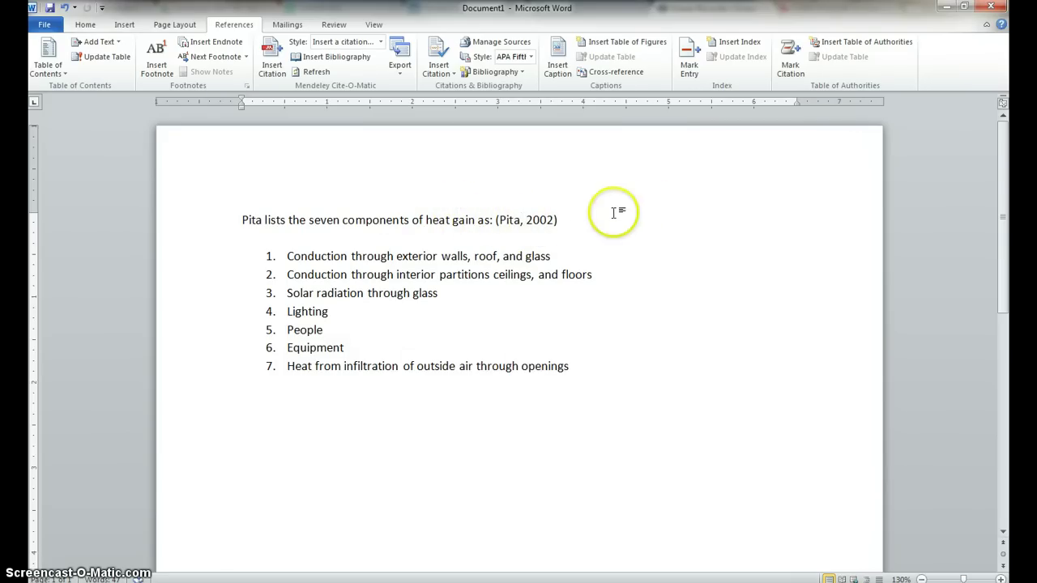
pyautogui.click(271, 428)
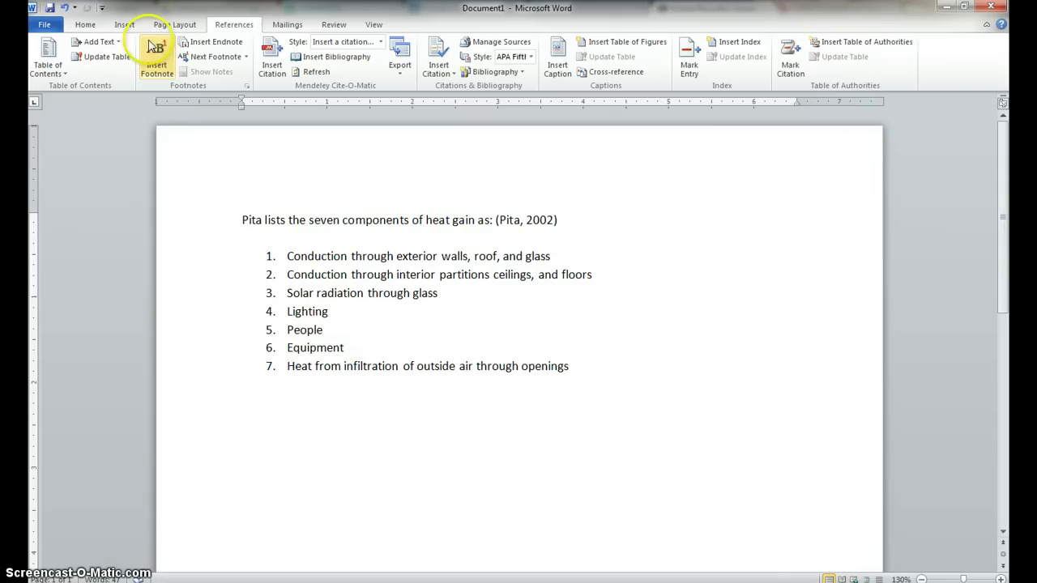
# Type 'Bibliography' as a Heading 1 on the empty line, then start a new line
pyautogui.click(85, 25)
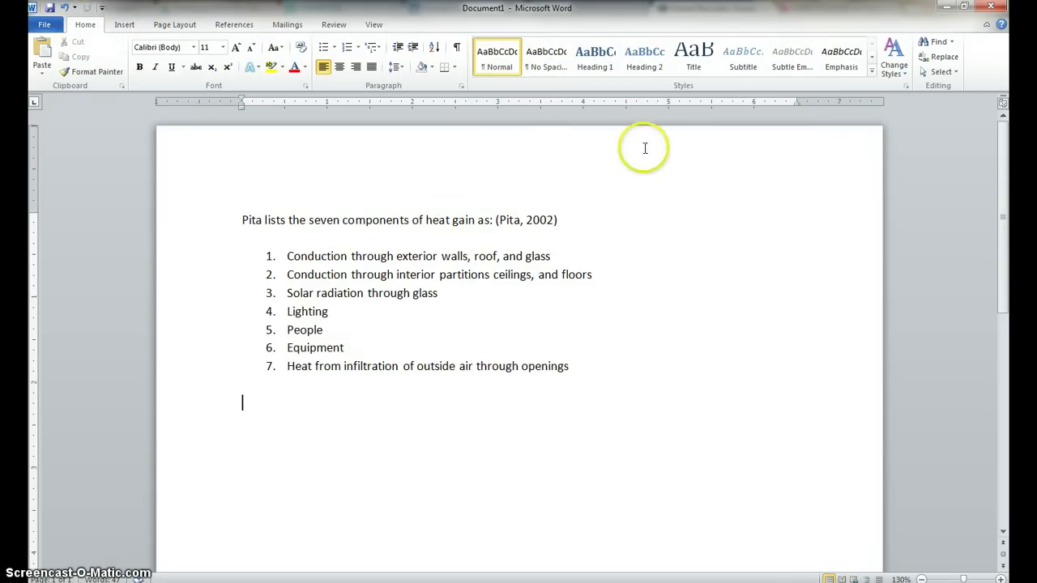
pyautogui.click(596, 58)
pyautogui.write('Bib')
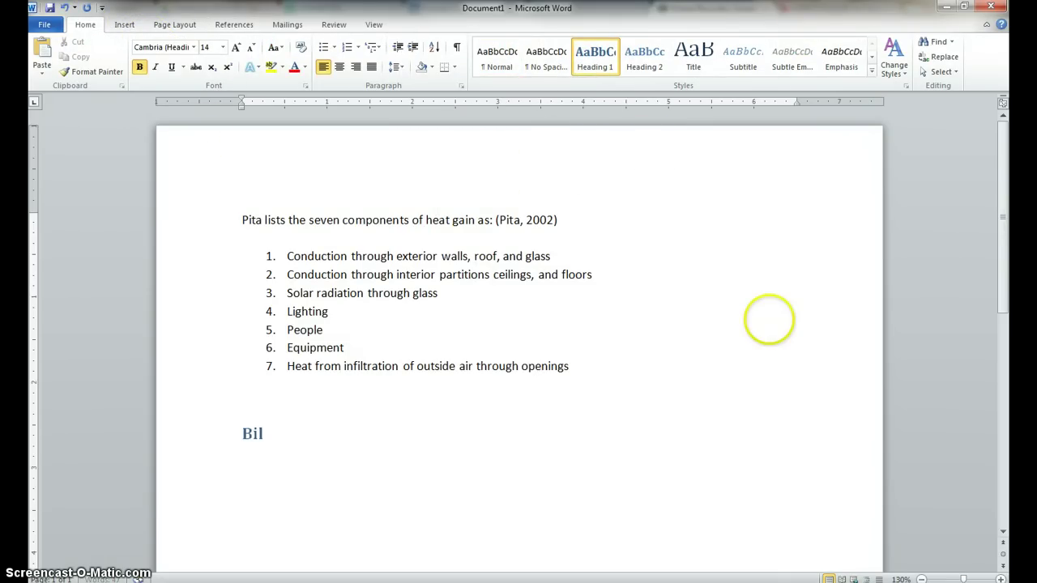
pyautogui.write('liography')
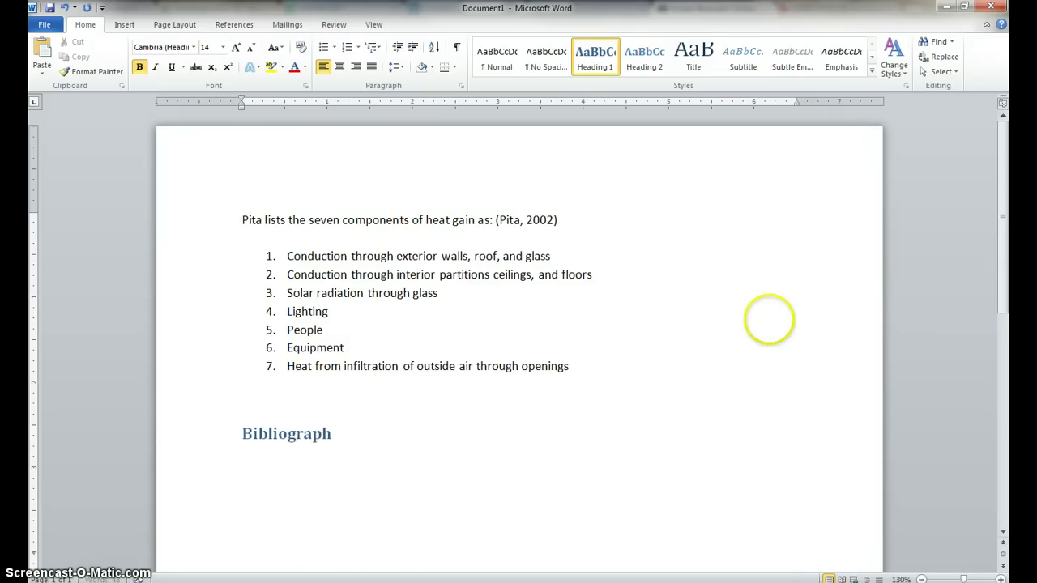
pyautogui.press('Return')
pyautogui.press('Return')
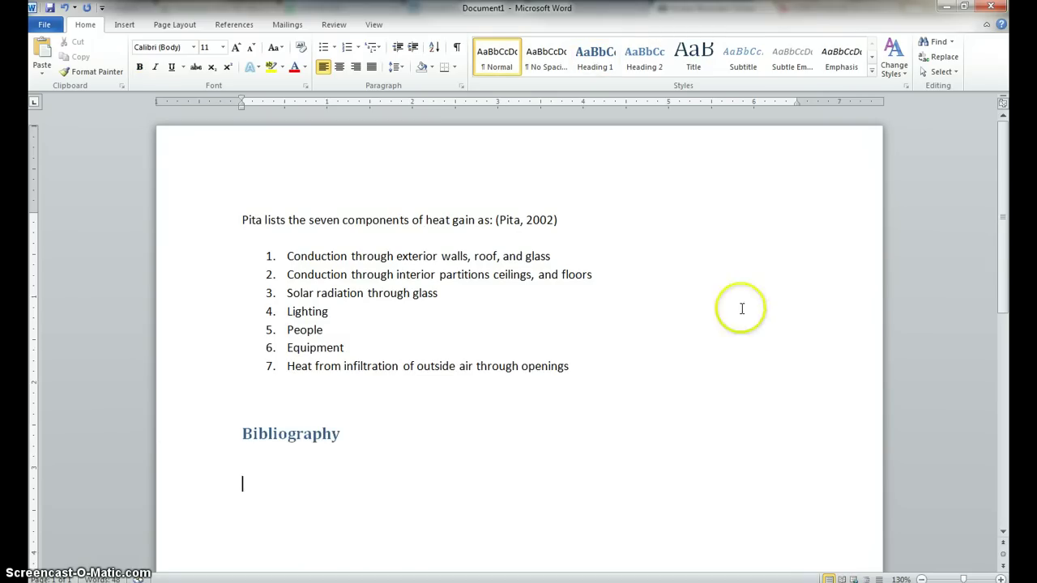
# Insert the built-in Works Cited bibliography from the References tab
pyautogui.click(241, 27)
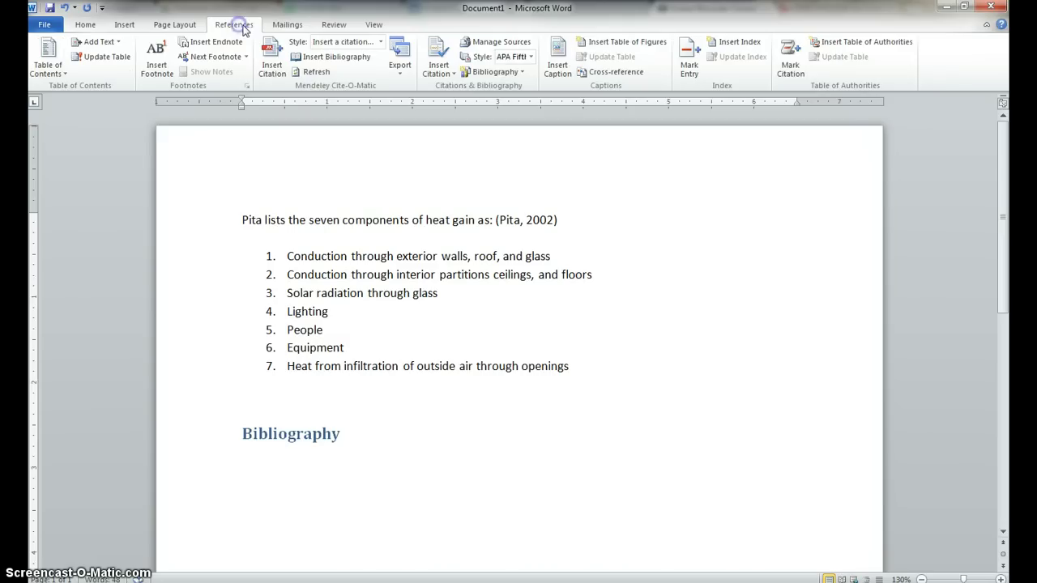
pyautogui.click(512, 73)
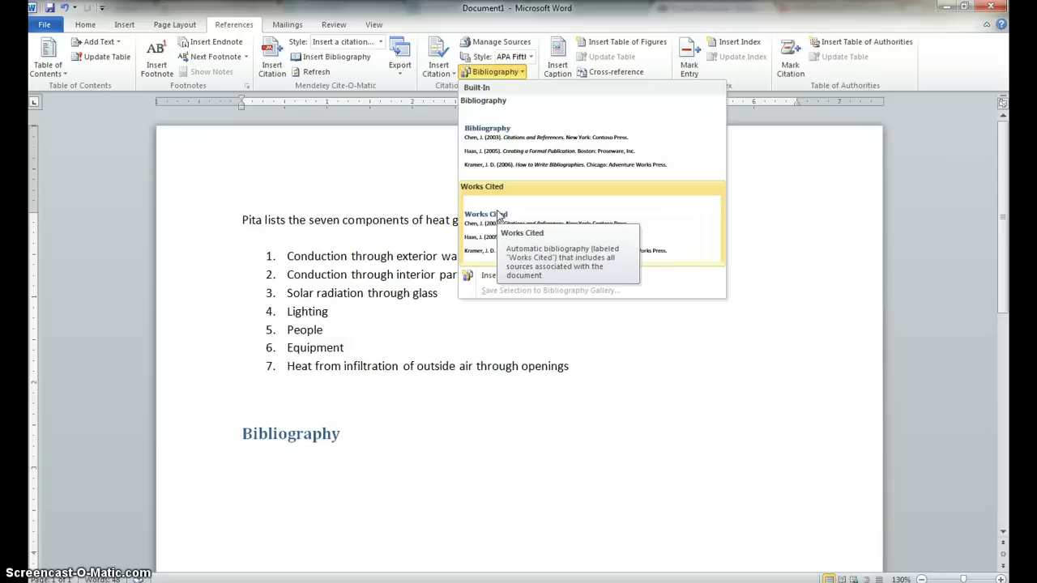
pyautogui.click(490, 133)
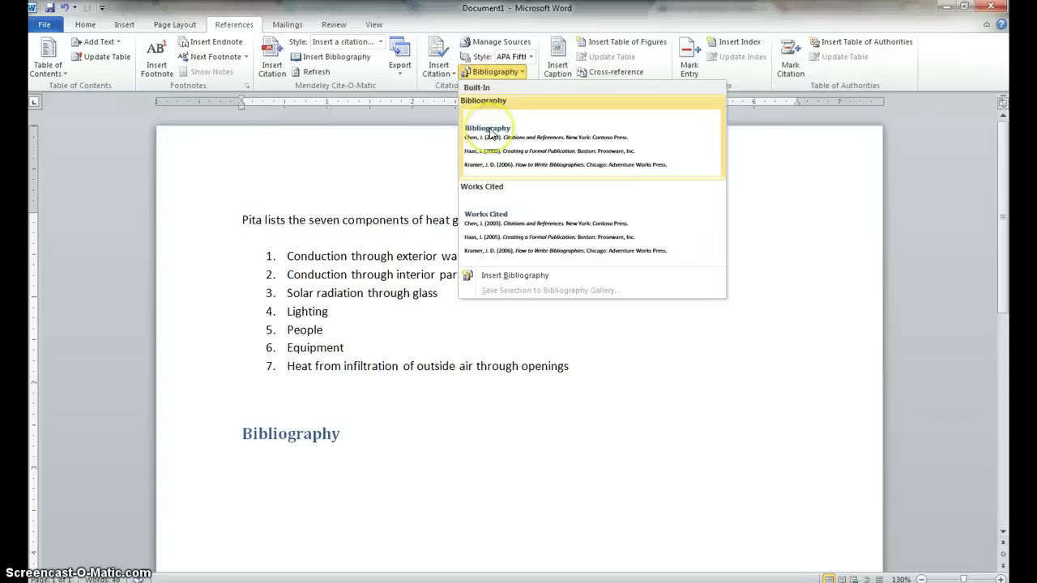
pyautogui.click(499, 206)
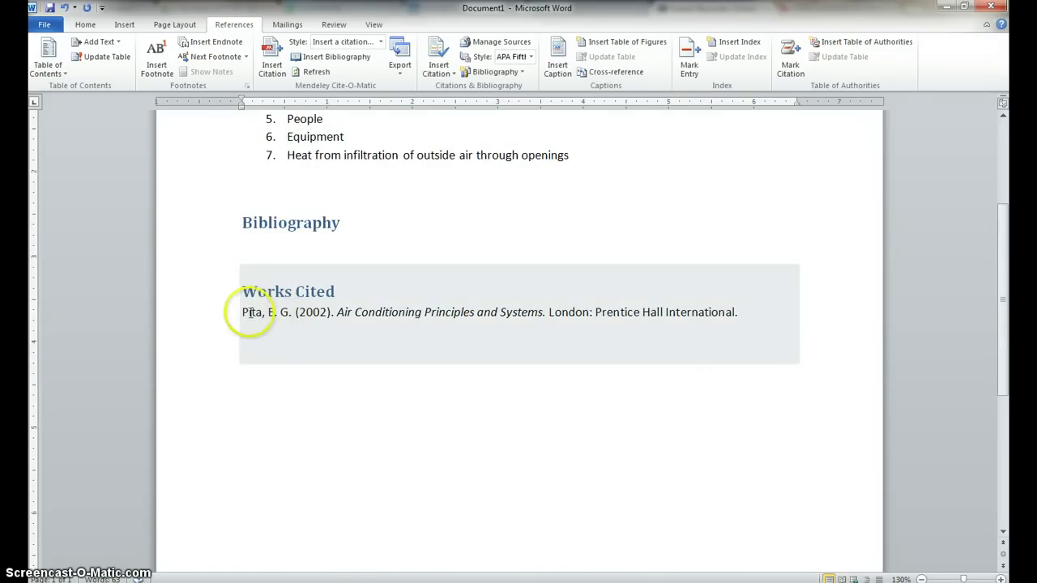
# Delete the redundant Bibliography heading and move to the empty line above Works Cited
pyautogui.click(246, 313)
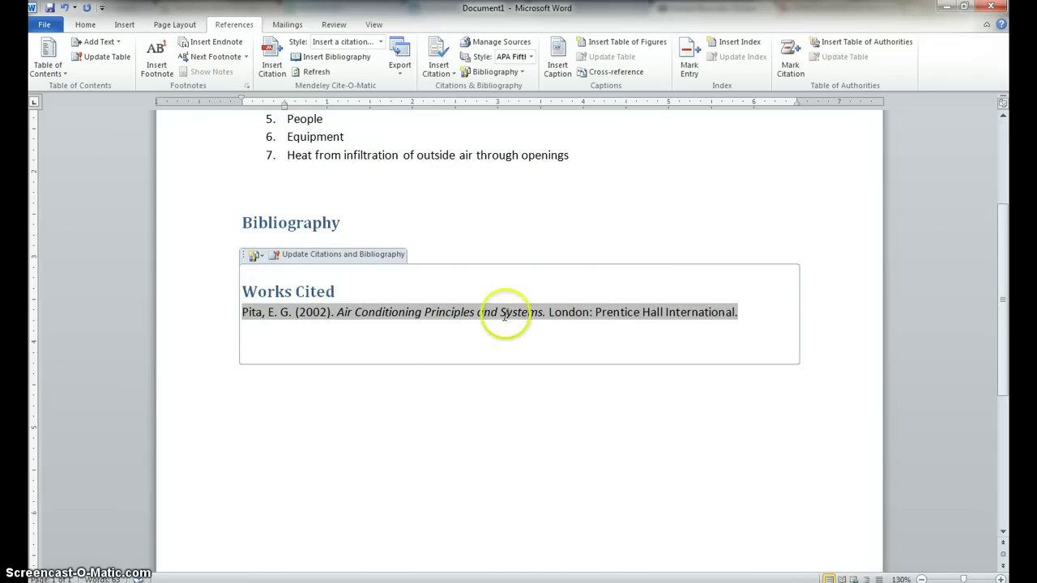
pyautogui.scroll(4, 400, 345)
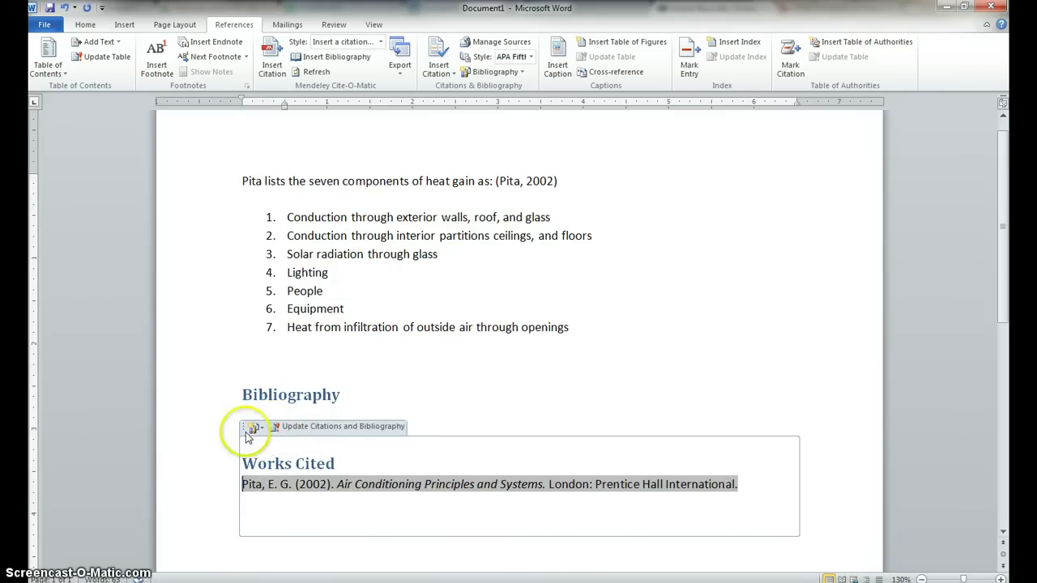
pyautogui.moveTo(344, 389); pyautogui.dragTo(231, 394)
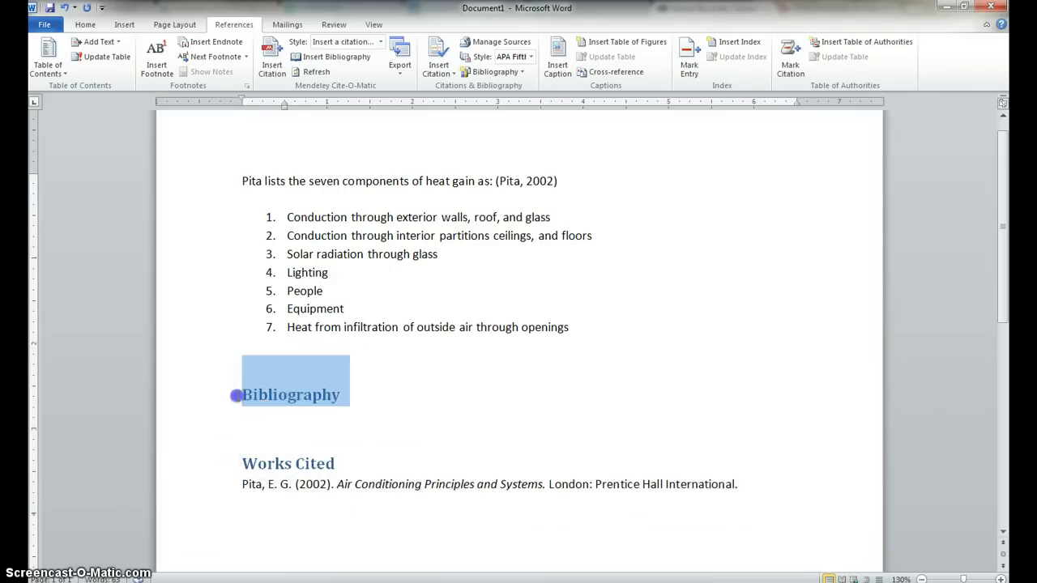
pyautogui.press('Delete')
pyautogui.click(248, 407)
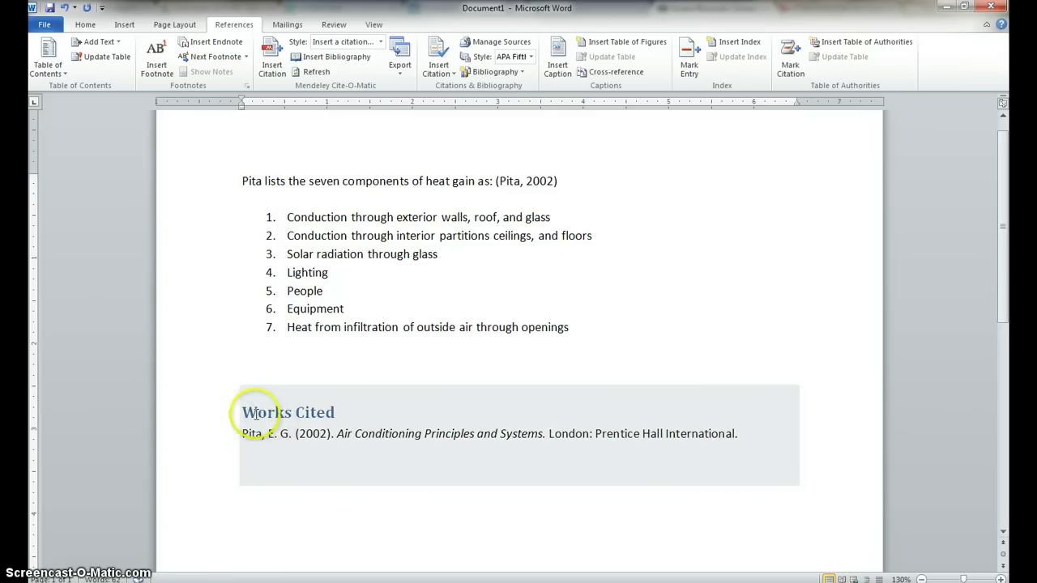
pyautogui.press('Up')
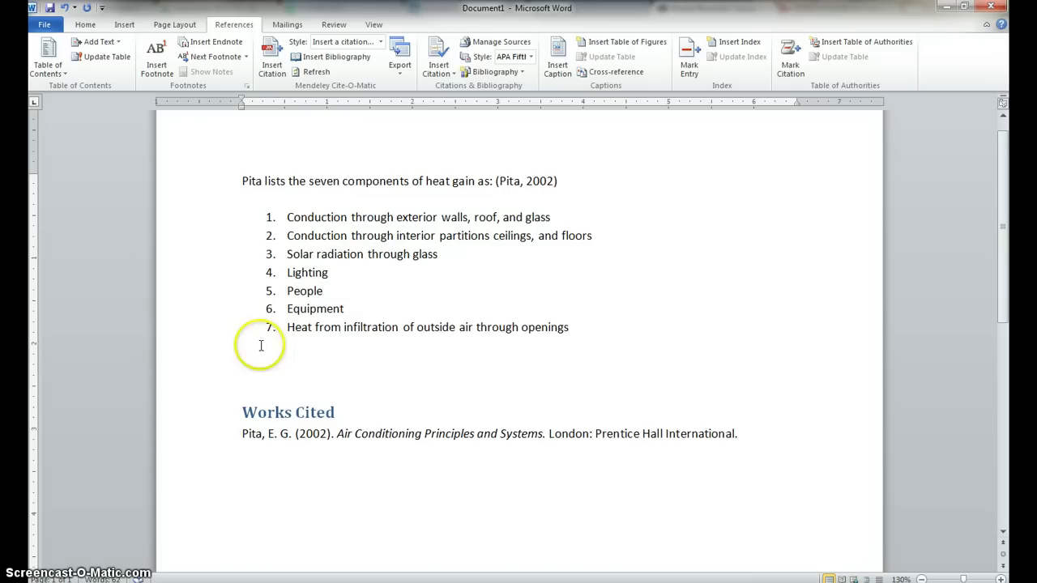
# Insert a second citation of Pita, Edward G above Works Cited and move past it
pyautogui.click(438, 63)
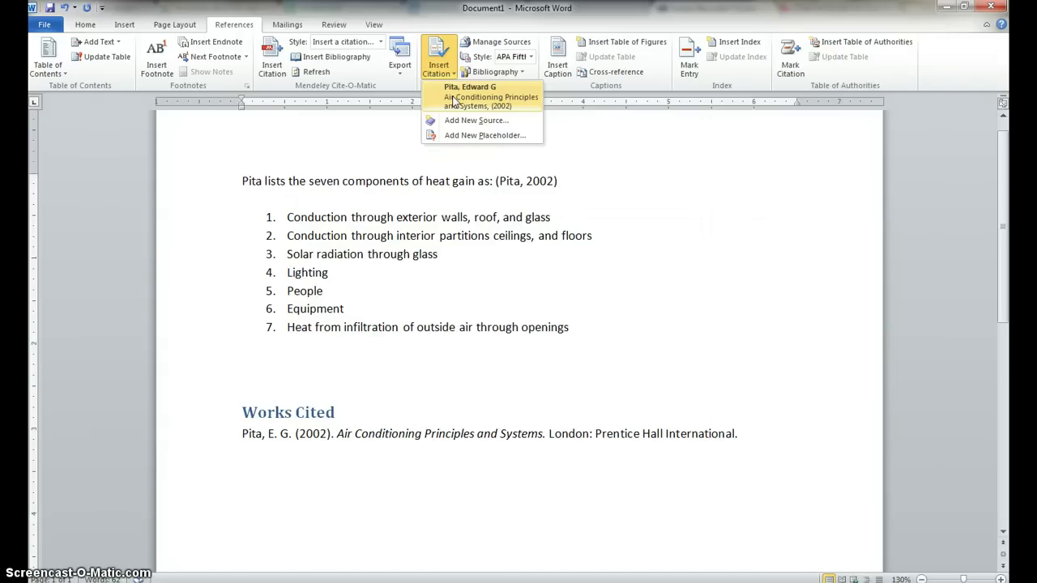
pyautogui.click(474, 96)
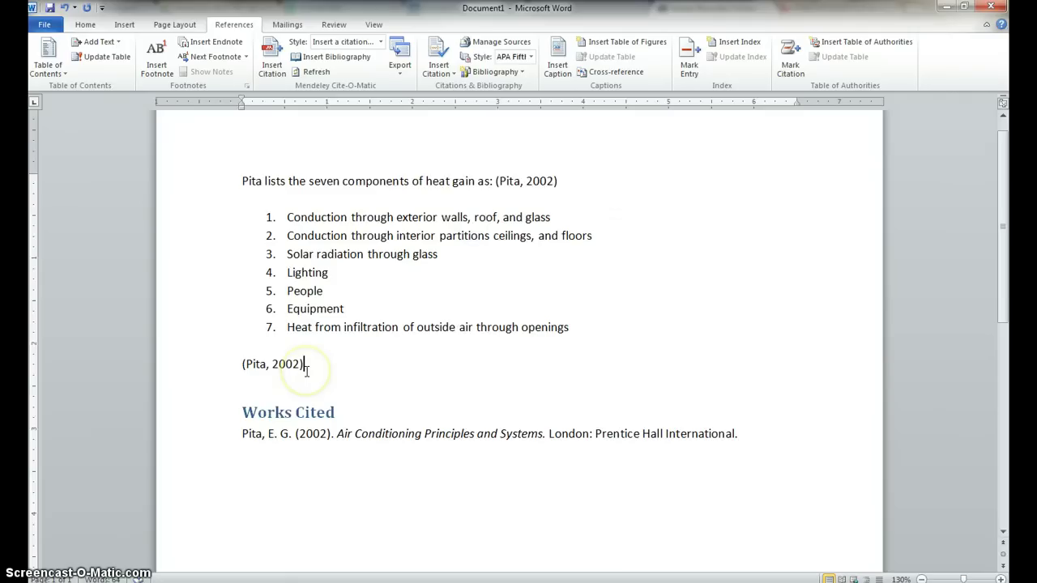
pyautogui.click(272, 364)
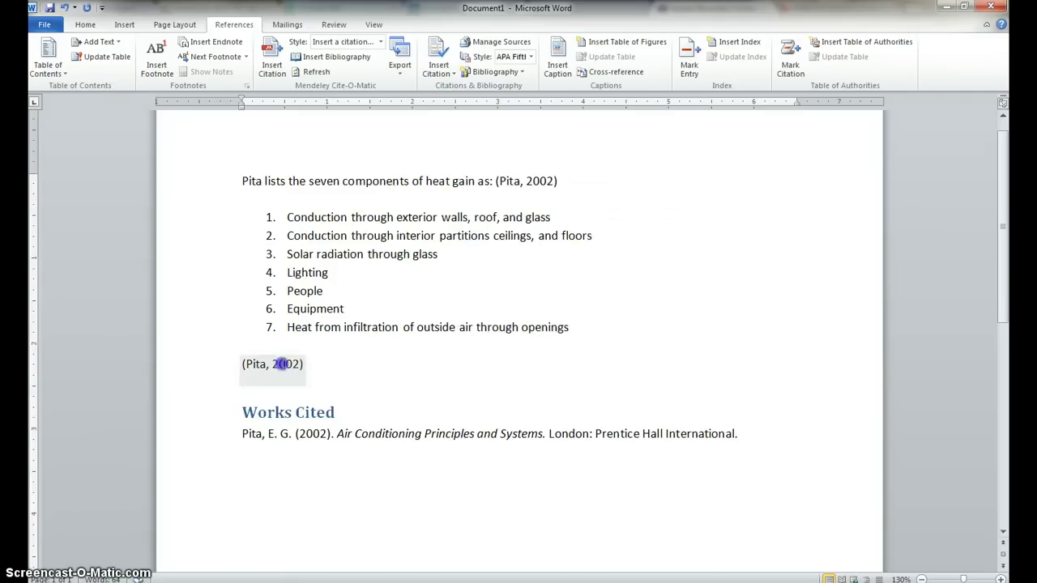
pyautogui.click(342, 358)
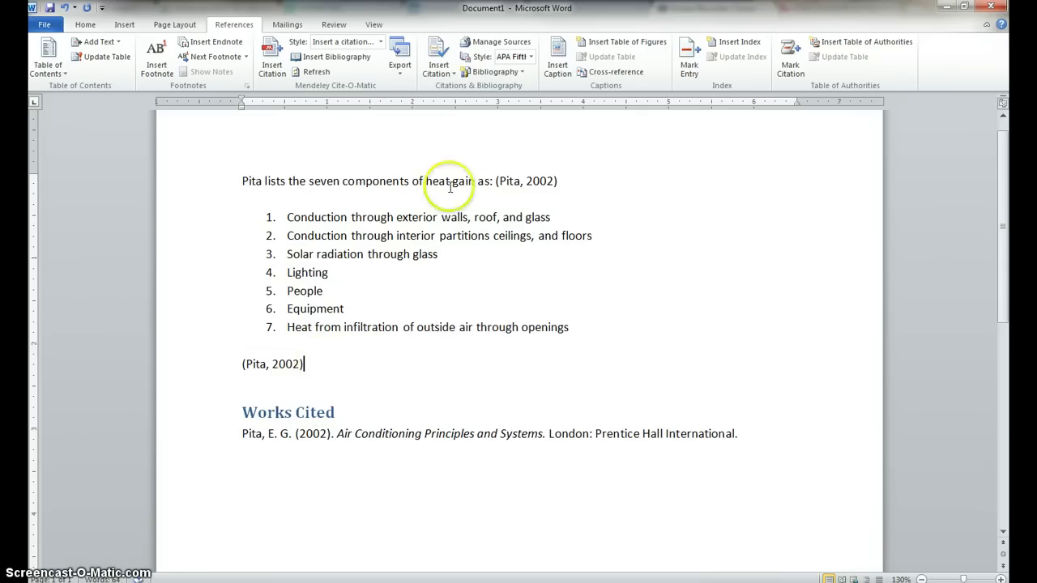
# Apply IEEE 2006 so both Pita citations read [1] and the Works Cited entry is numbered
pyautogui.click(532, 57)
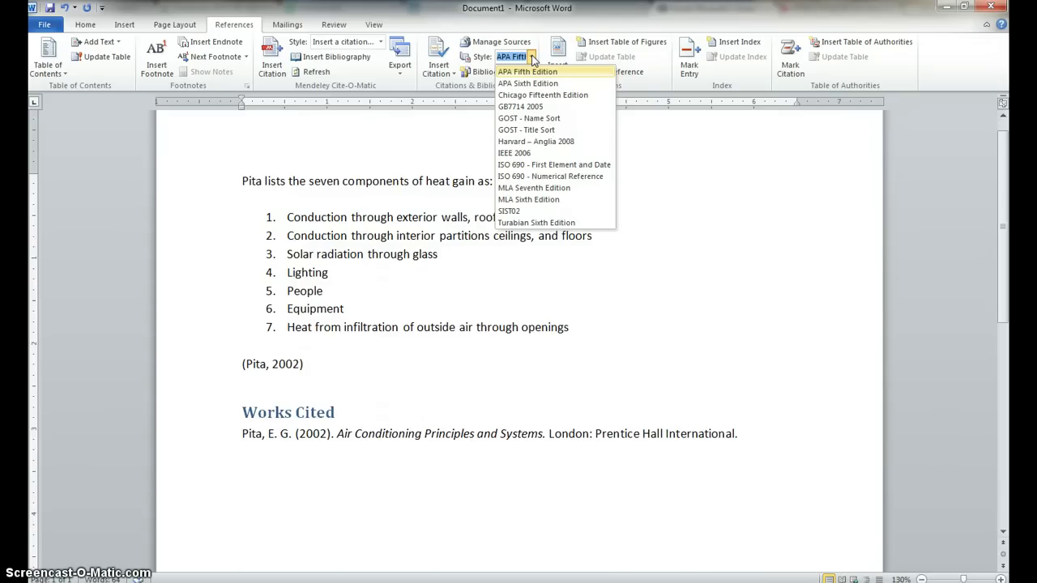
pyautogui.click(527, 156)
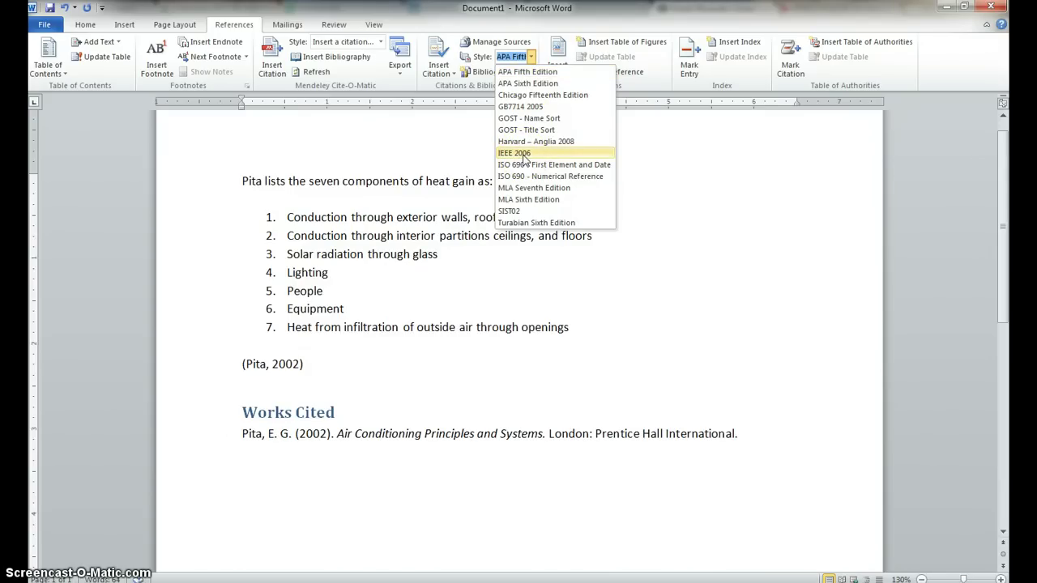
pyautogui.click(522, 154)
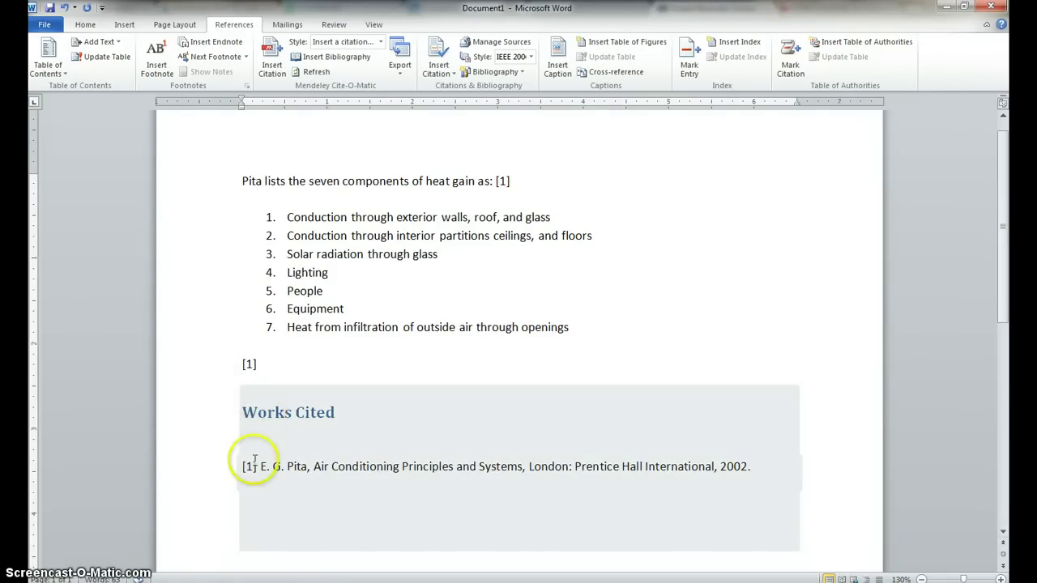
pyautogui.click(251, 347)
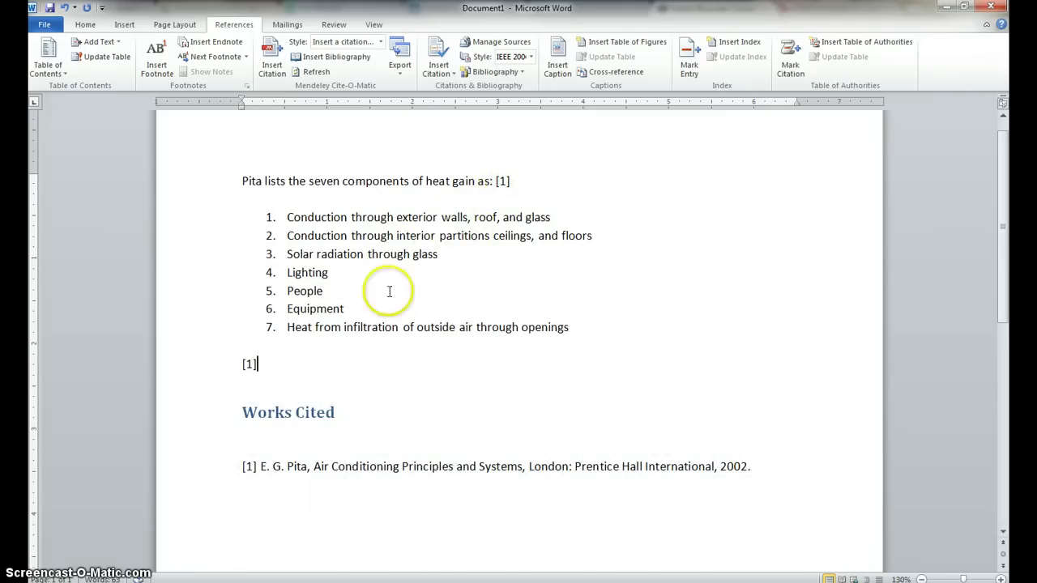
# Reformat the citations as (Pita) and the Works Cited entry with MLA Sixth Edition
pyautogui.click(531, 57)
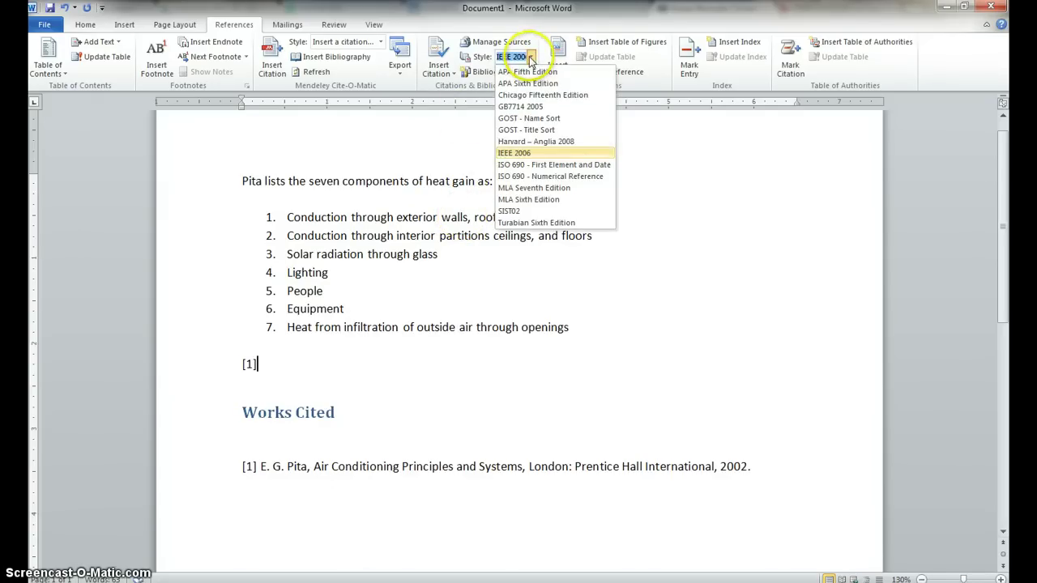
pyautogui.click(531, 199)
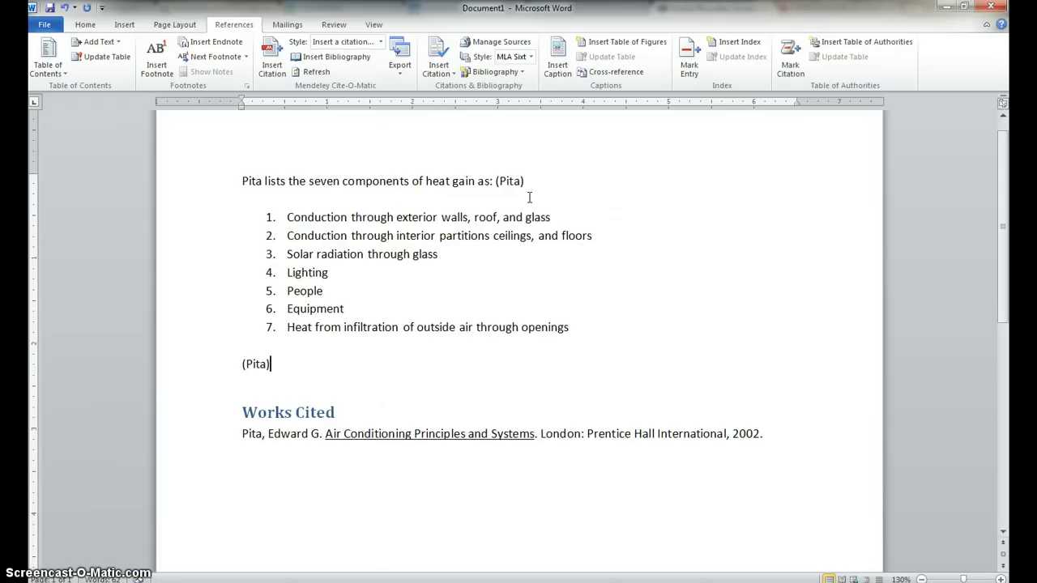
pyautogui.click(502, 164)
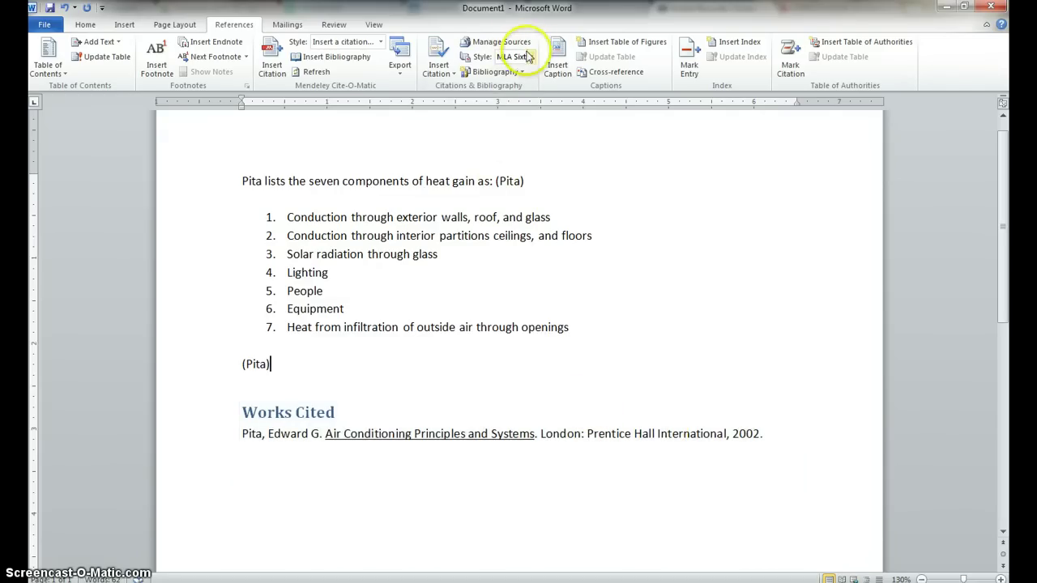
pyautogui.click(531, 56)
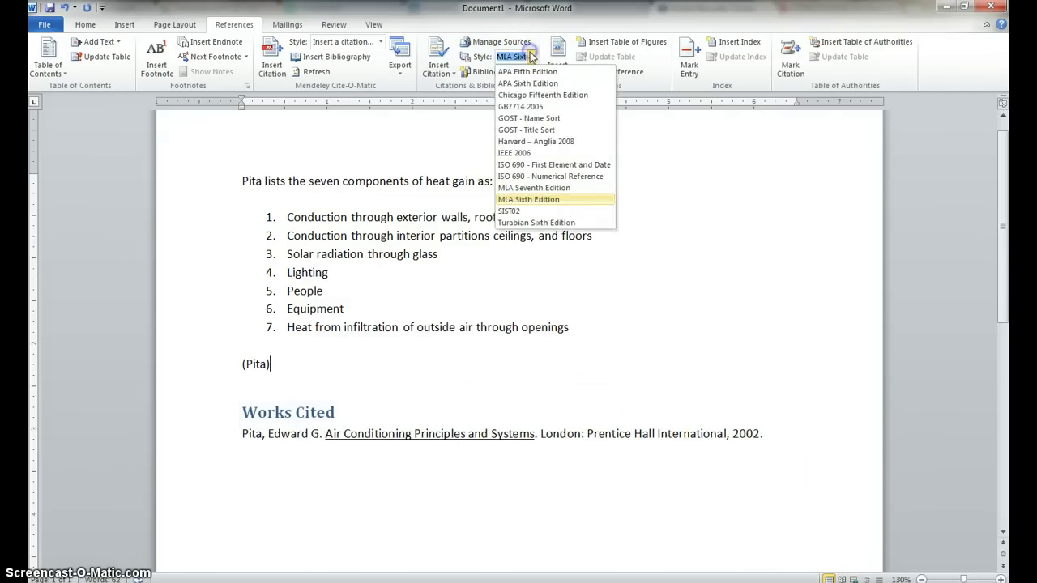
# Apply Turabian Sixth Edition so citations read (Pita 2002) with an italic Works Cited title
pyautogui.click(558, 224)
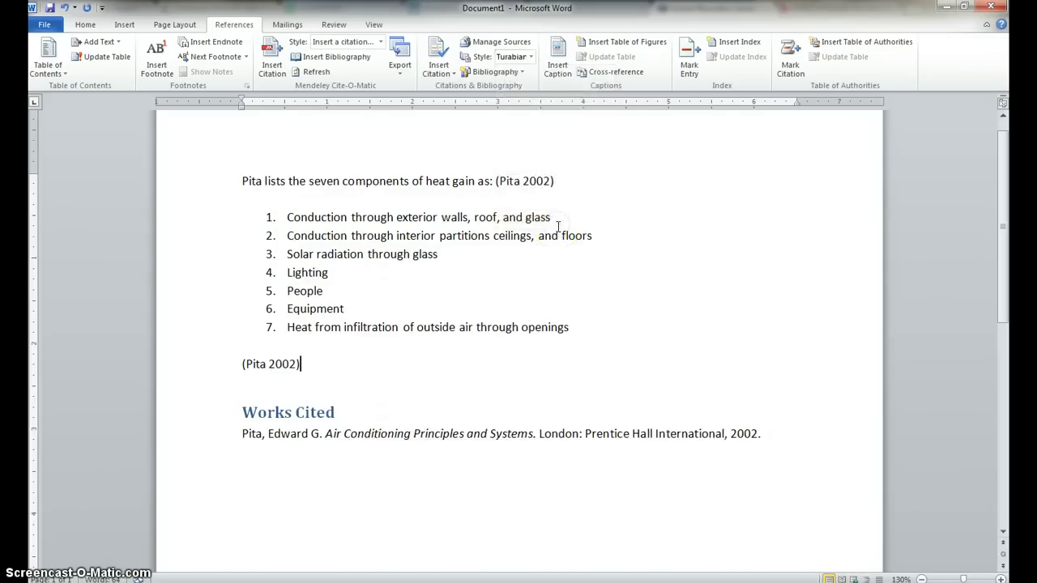
pyautogui.click(419, 366)
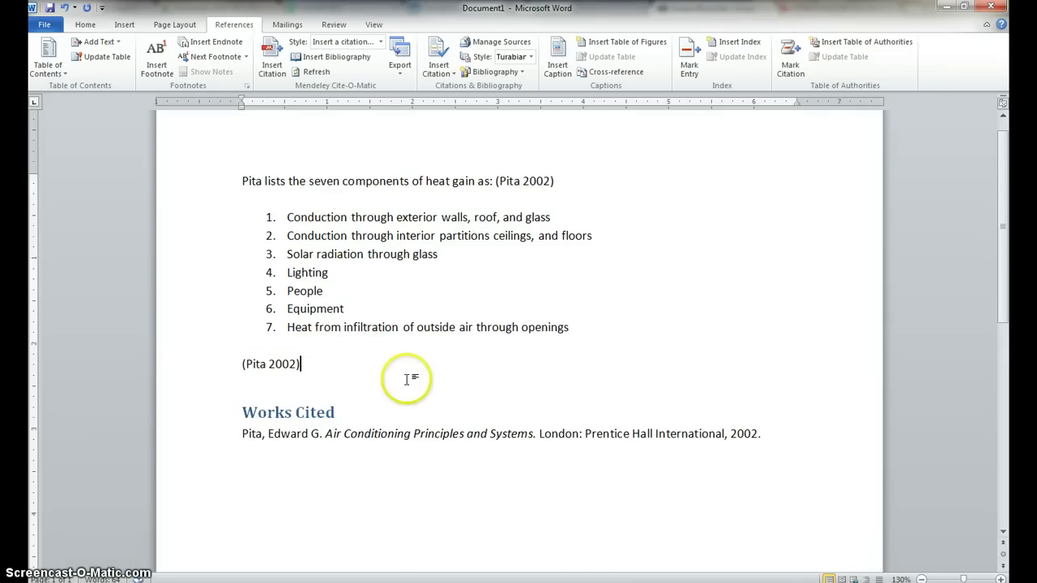
pyautogui.click(411, 382)
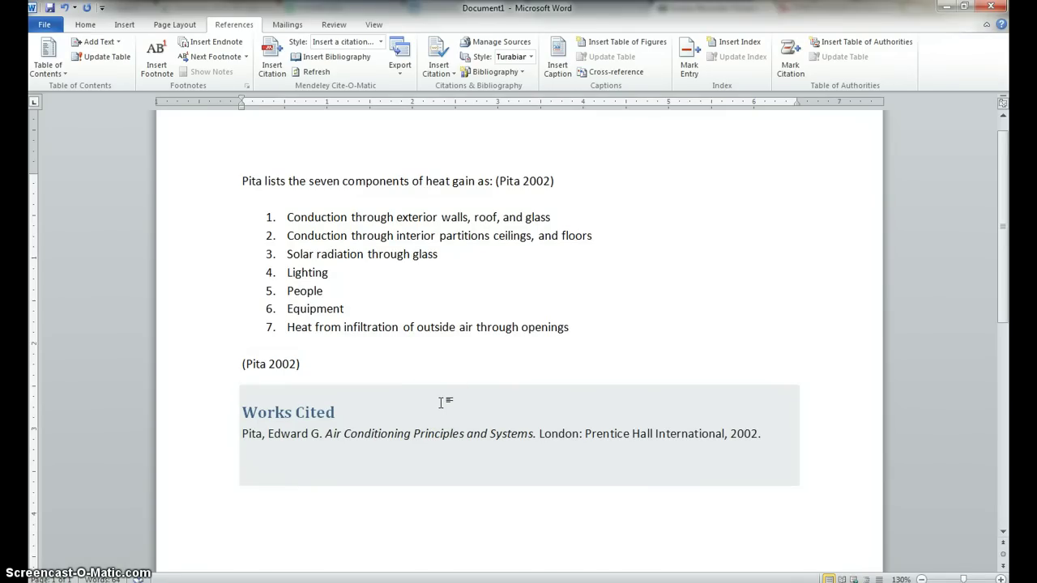
pyautogui.click(444, 397)
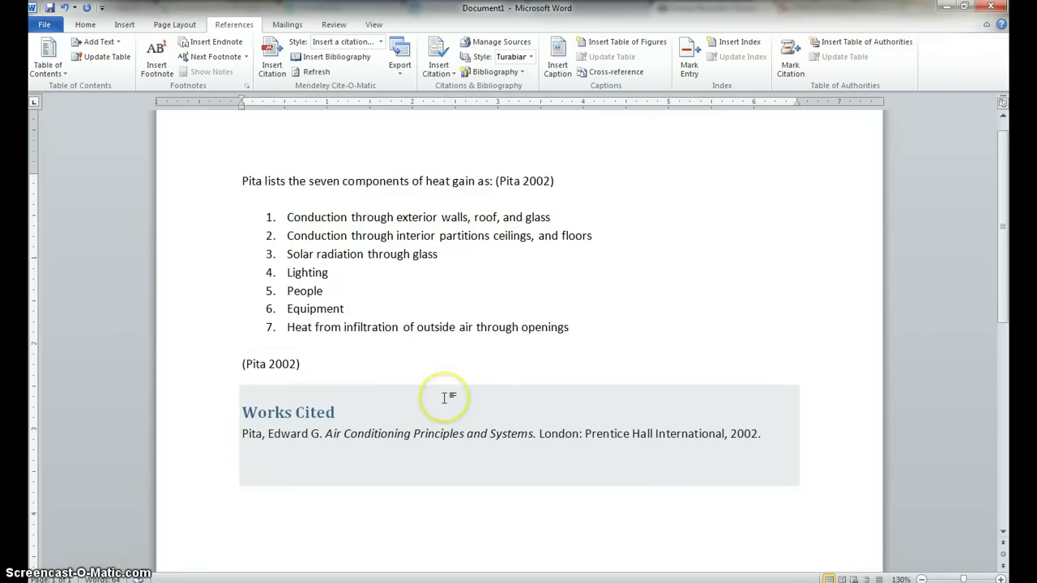